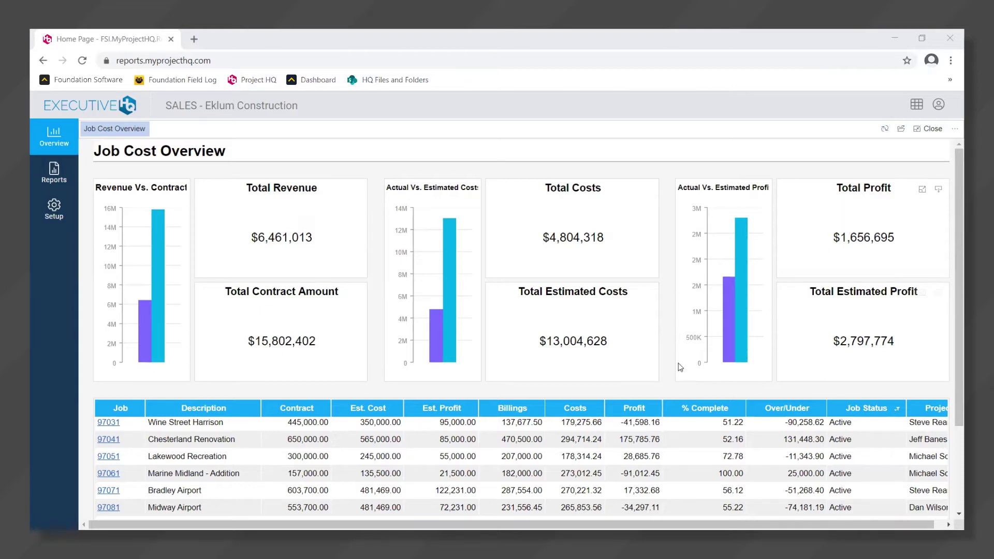
# Step: Point out Chesterland Renovation and Lakewood Recreation's contract, billings, costs, profit, % complete and over/under figures
pyautogui.click(231, 439)
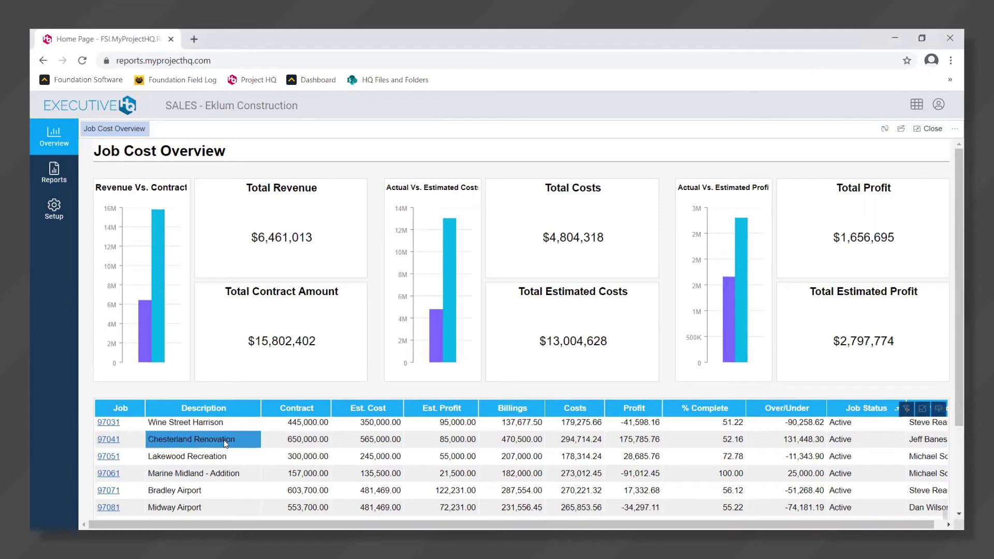
pyautogui.click(229, 456)
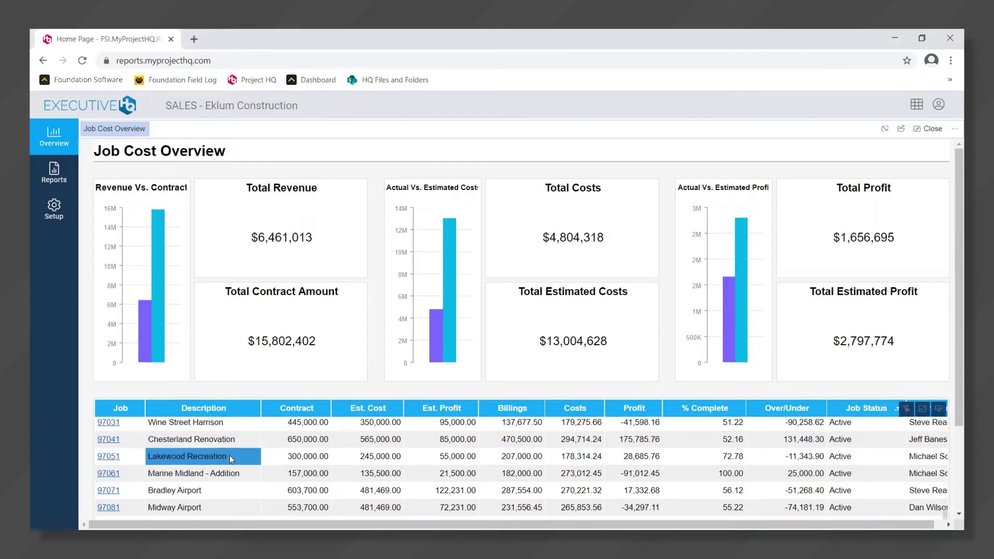
pyautogui.click(309, 454)
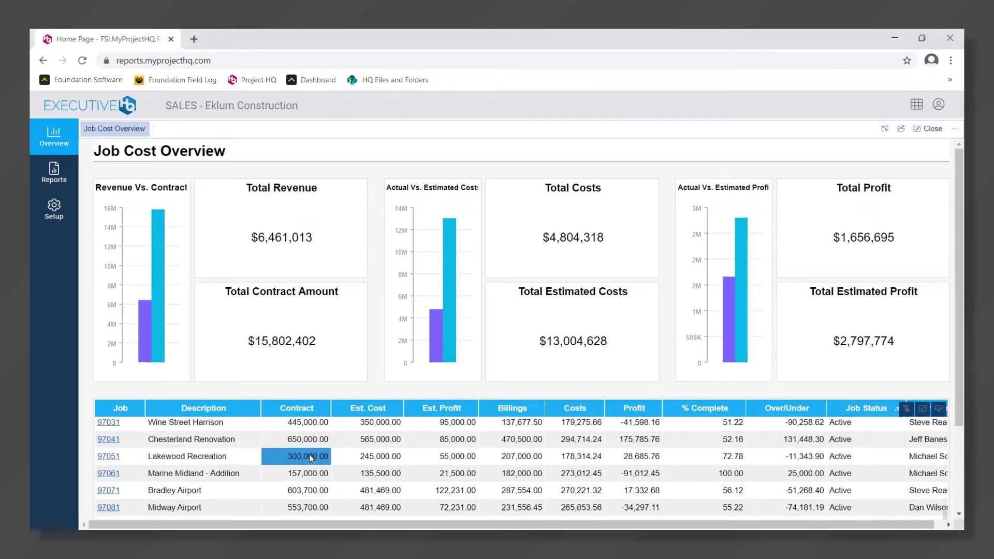
pyautogui.click(516, 456)
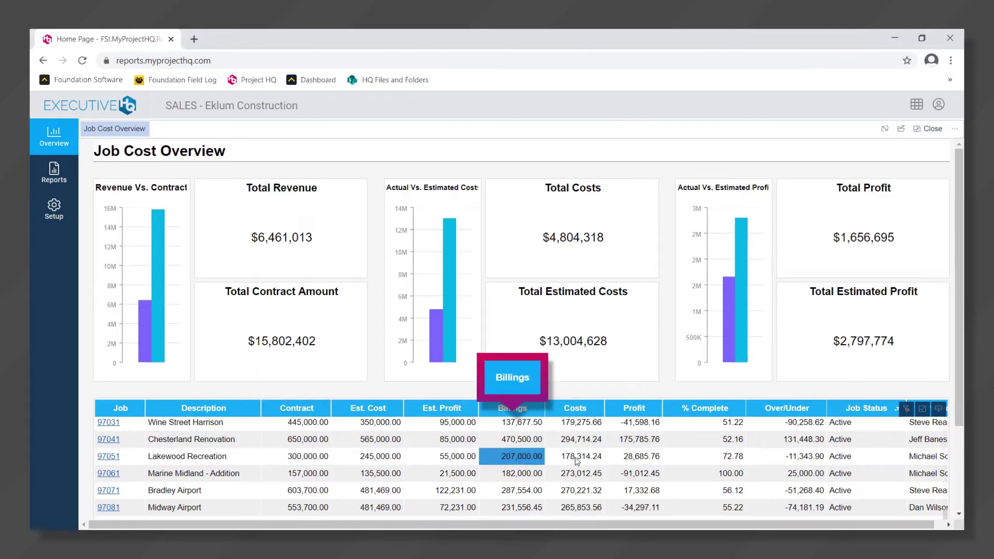
pyautogui.click(575, 458)
pyautogui.click(637, 459)
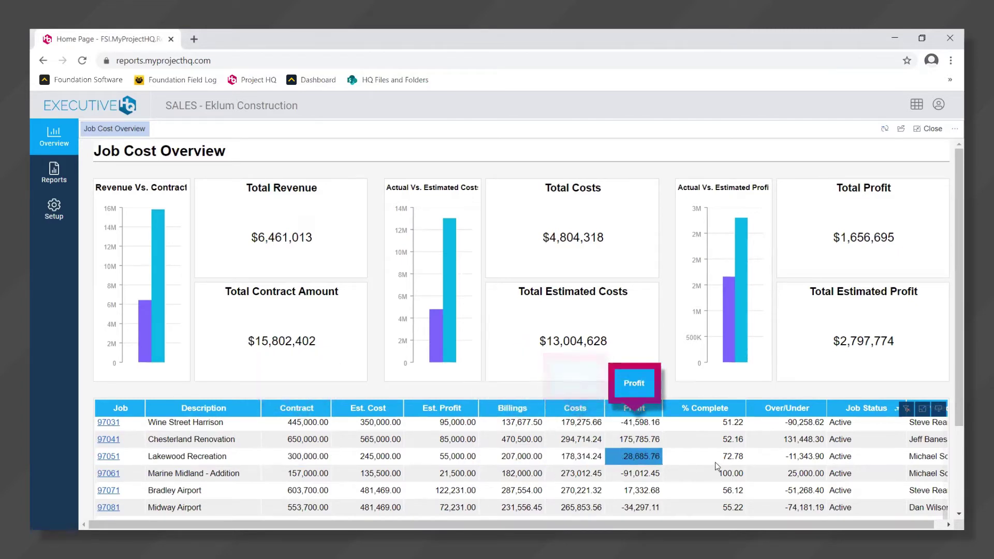
pyautogui.click(725, 458)
pyautogui.click(793, 456)
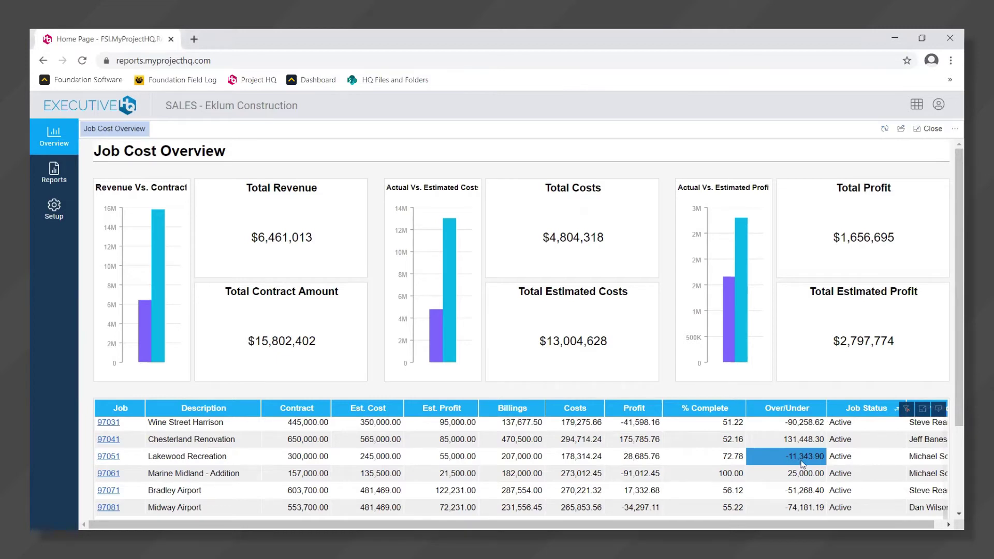
# Step: Open the Job Summary for 97051 Lakewood Recreation and maximize its Estimated vs. Actual Costs chart
pyautogui.click(207, 455)
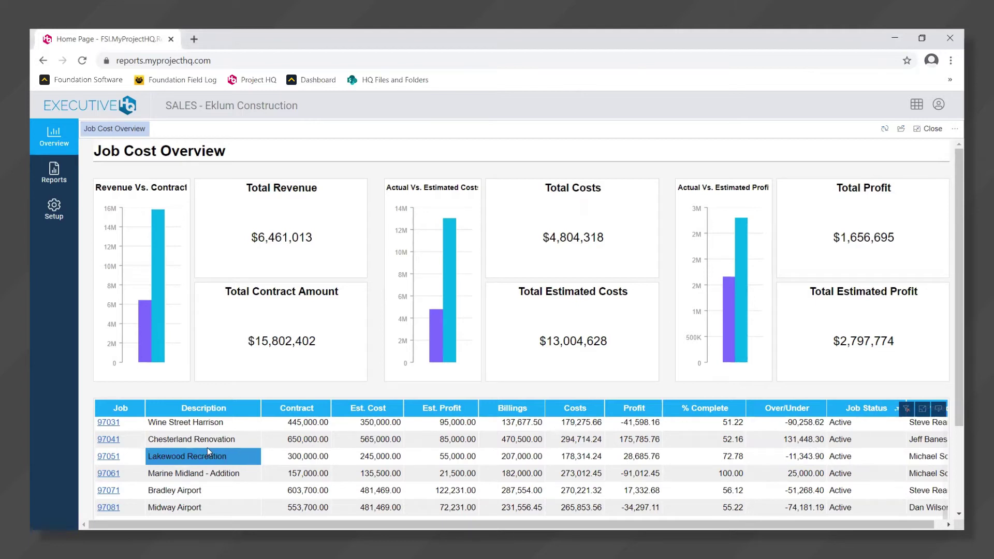
pyautogui.click(107, 458)
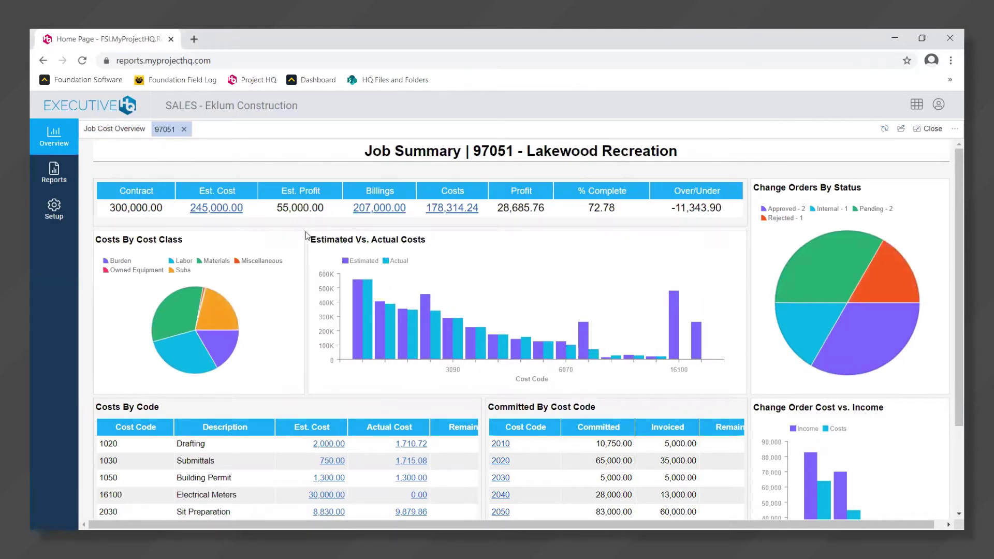
pyautogui.moveTo(527, 310)
pyautogui.click(720, 241)
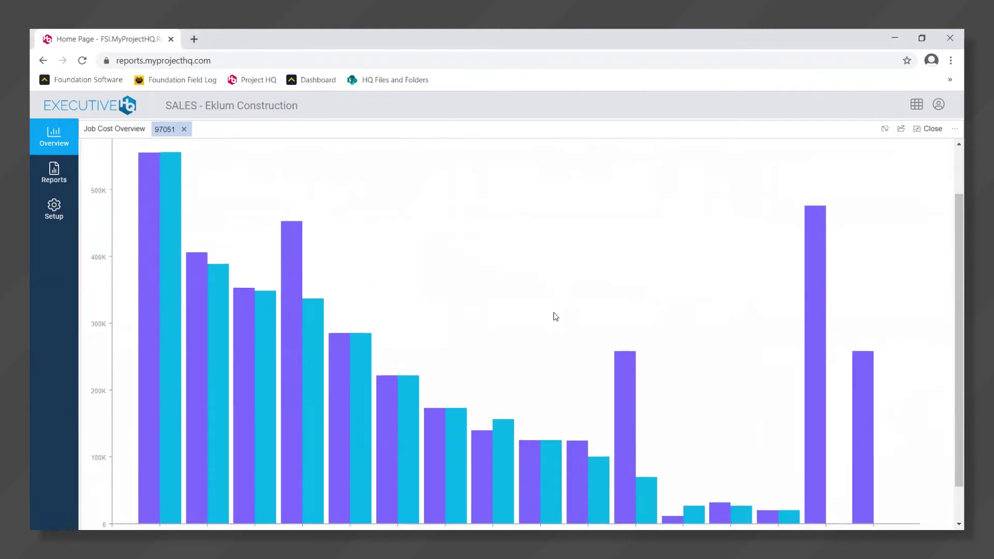
pyautogui.scroll(-1, 555, 315)
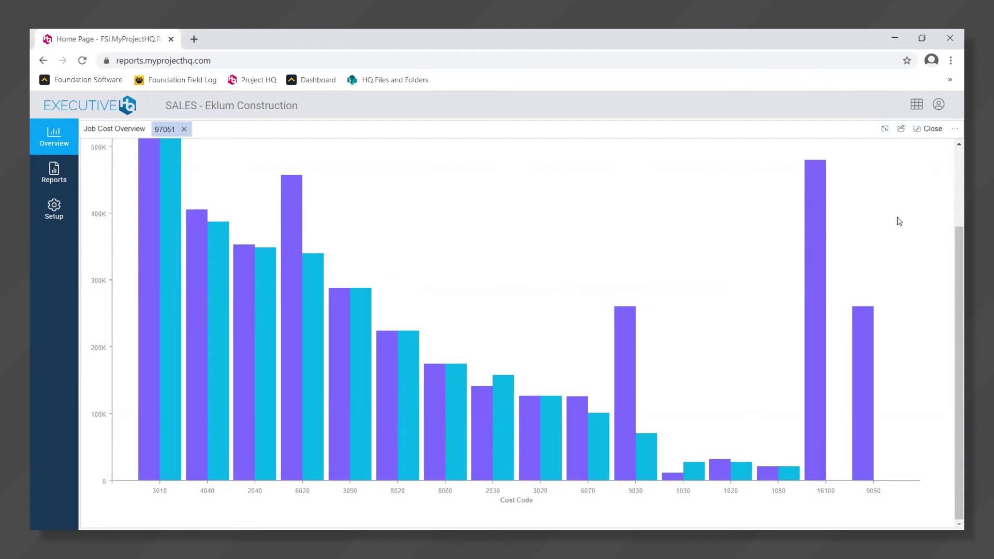
pyautogui.scroll(2, 896, 218)
# Step: Restore the maximized Estimated vs. Actual Costs chart back into the Lakewood Recreation job summary
pyautogui.click(926, 152)
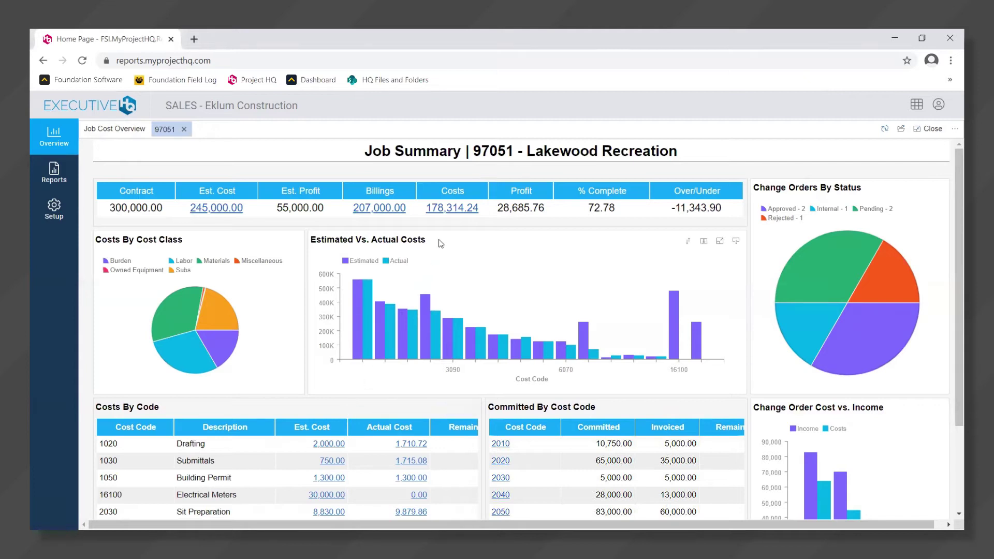
# Step: Open the Job Cost By Cost Code report behind Lakewood Recreation's actual costs
pyautogui.click(453, 211)
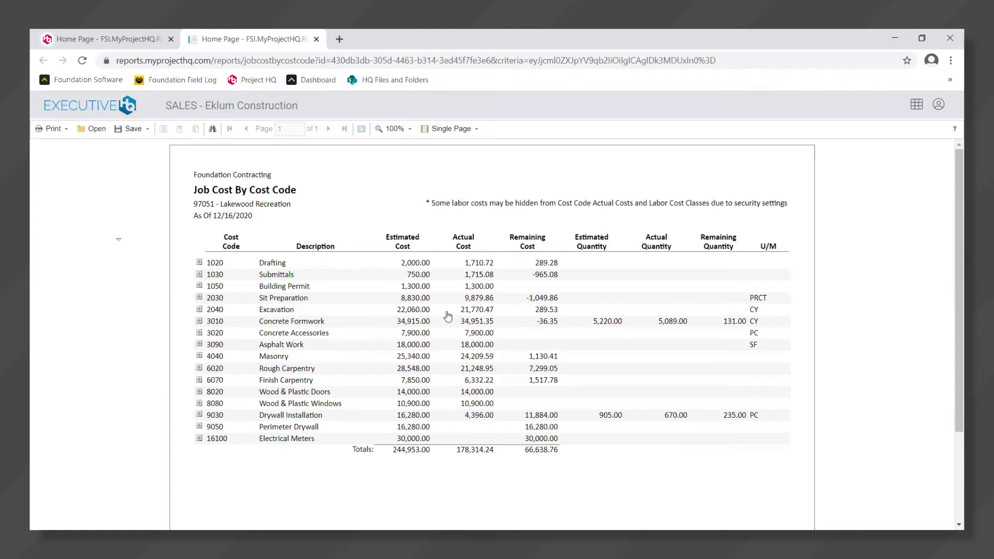
# Step: Expand cost code 2040 Excavation to reveal its cost classes
pyautogui.click(200, 310)
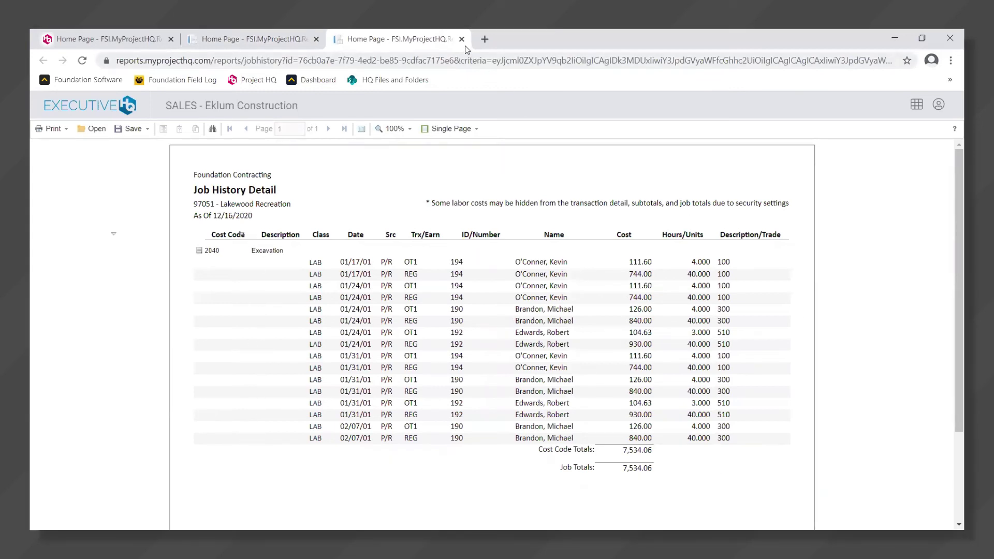
# Step: Close the Job History Detail report, return to the dashboard tab, and close the 97051 summary
pyautogui.click(462, 40)
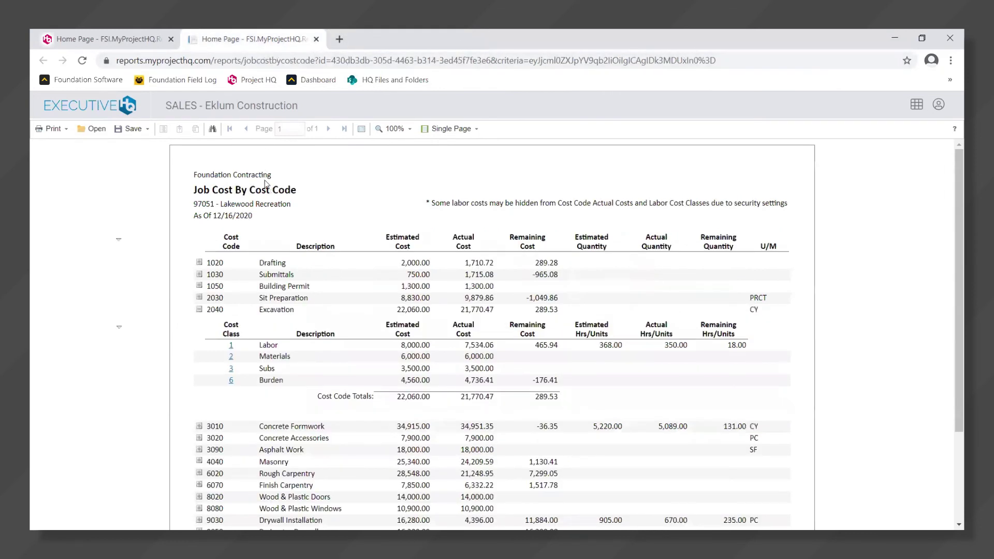
pyautogui.click(149, 43)
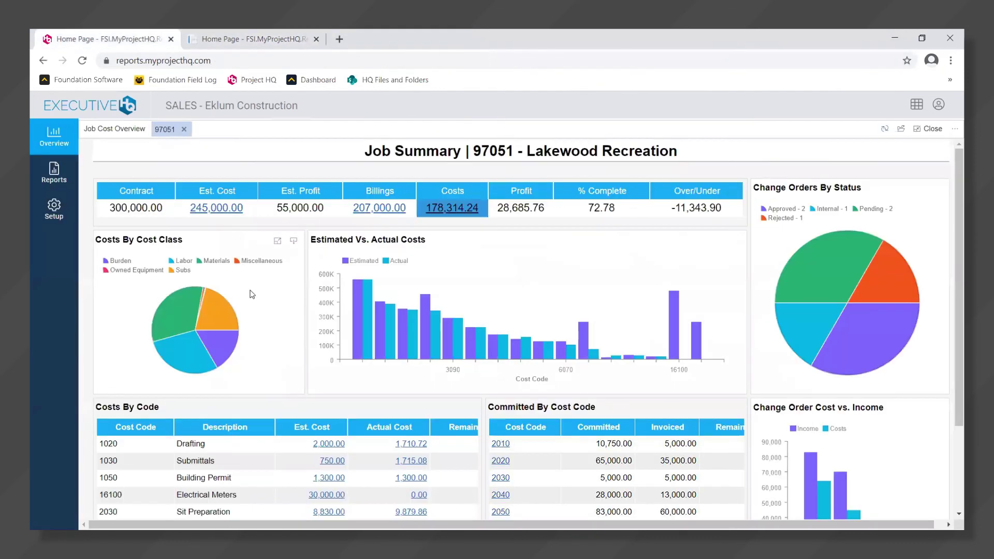
pyautogui.moveTo(317, 408)
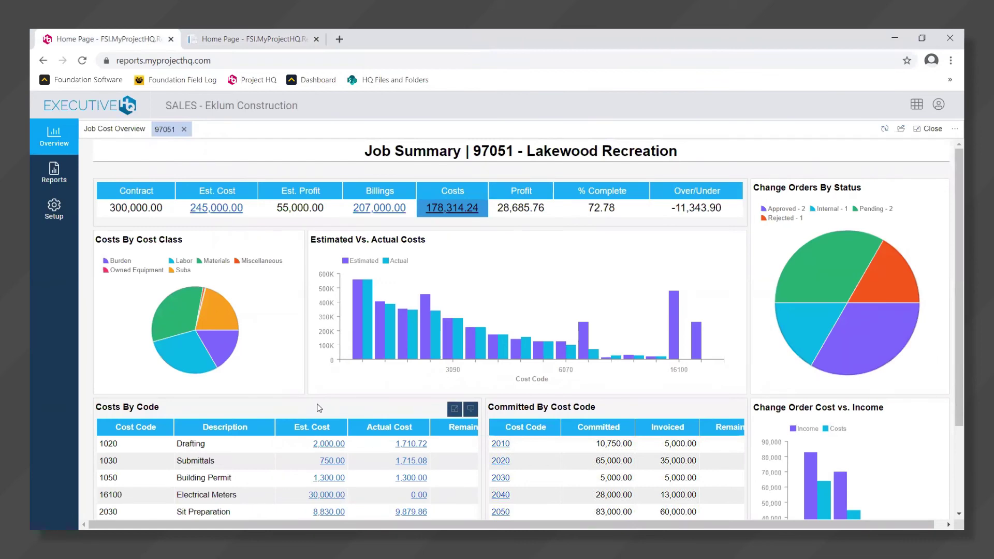
pyautogui.click(184, 129)
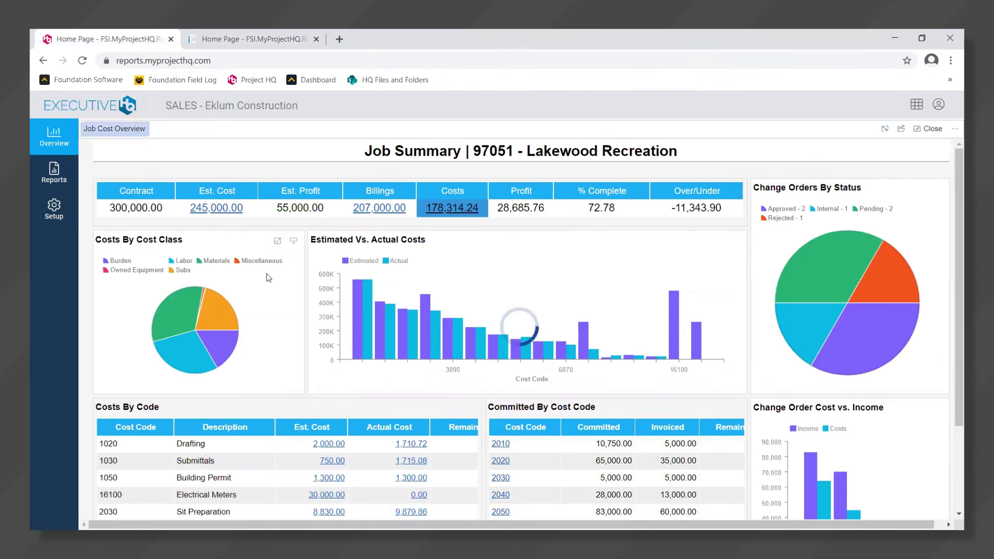